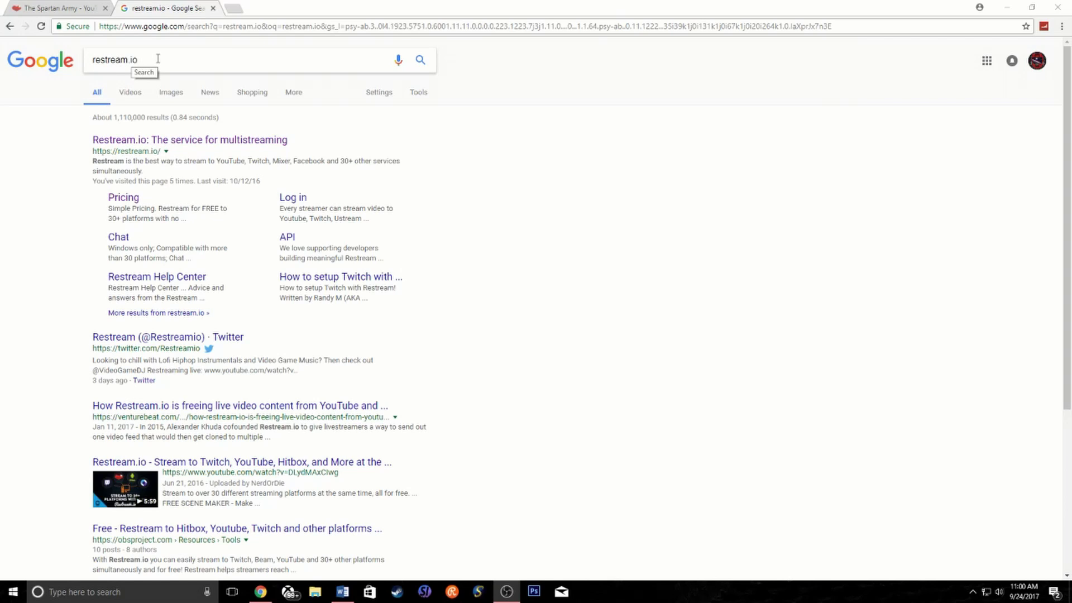
- From the Restream.io site, connect a YouTube account as the 'Youtube Stream Now' channel
{"action": "left_click", "coordinate": [189, 139]}
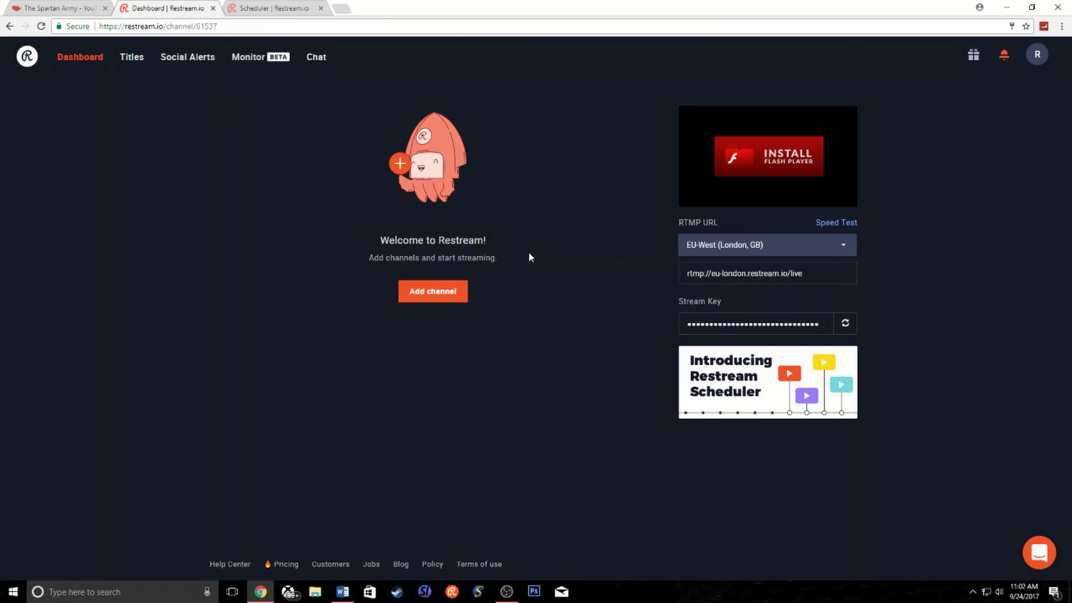
{"action": "left_click", "coordinate": [456, 299]}
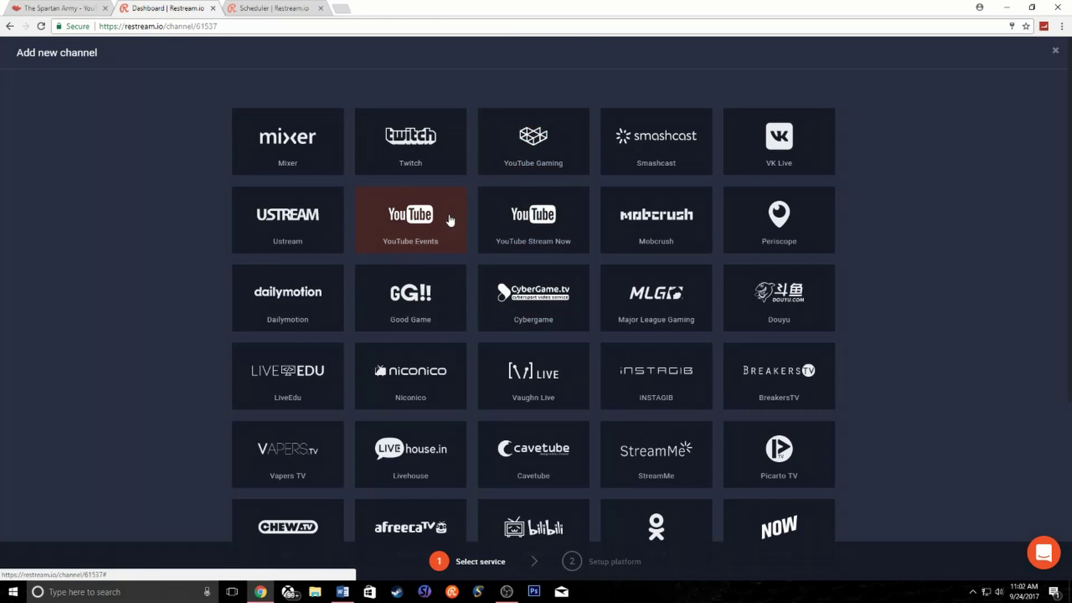
{"action": "left_click", "coordinate": [557, 142]}
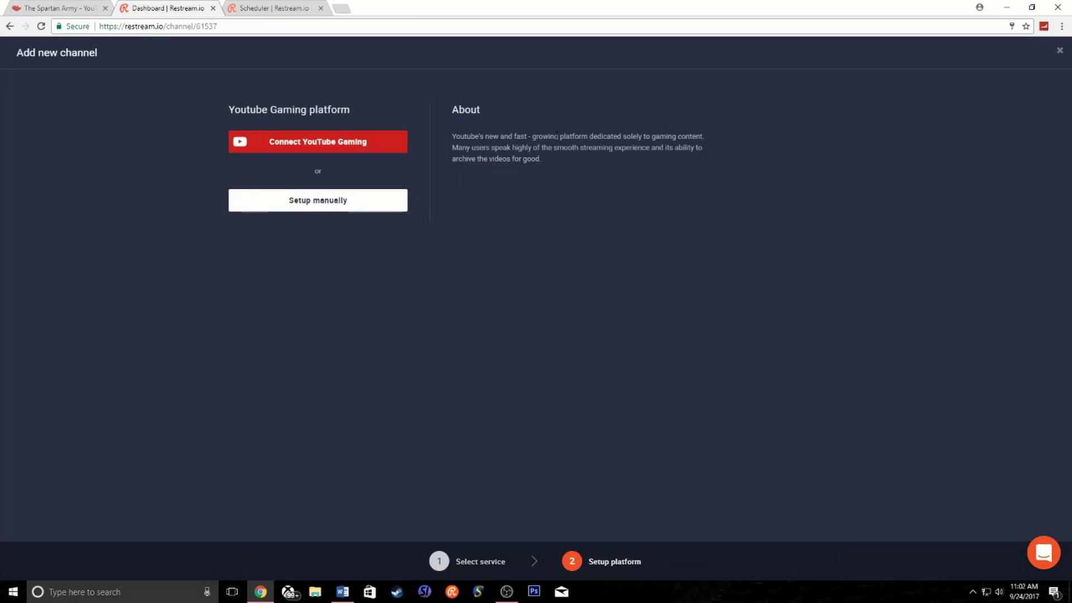
{"action": "left_click", "coordinate": [355, 142]}
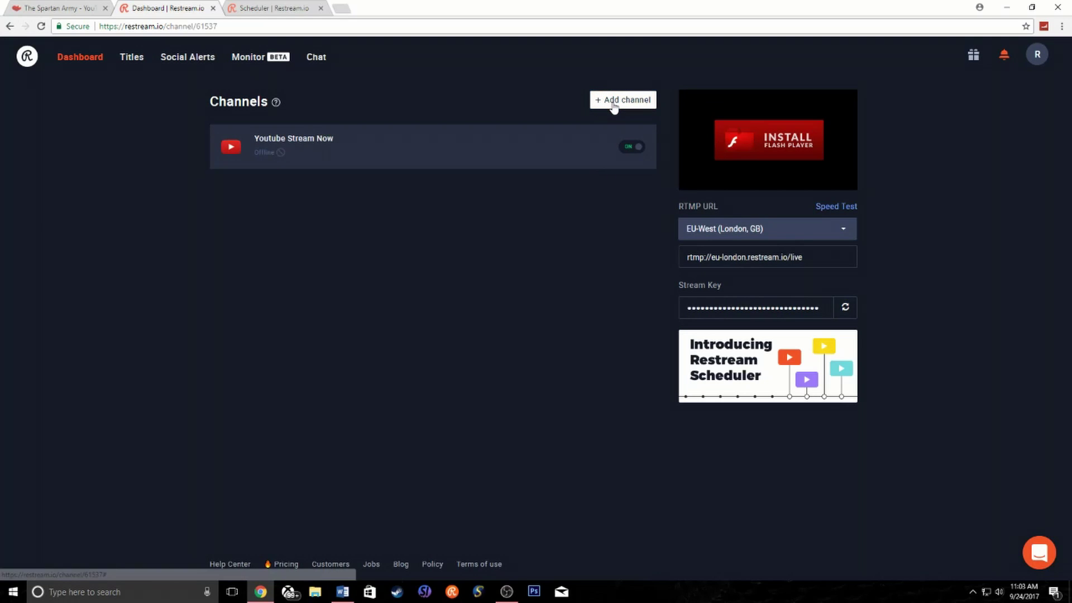
- Add a Mixer channel by approving Restream's access, then dismiss the service choice overlay
{"action": "left_click", "coordinate": [630, 99]}
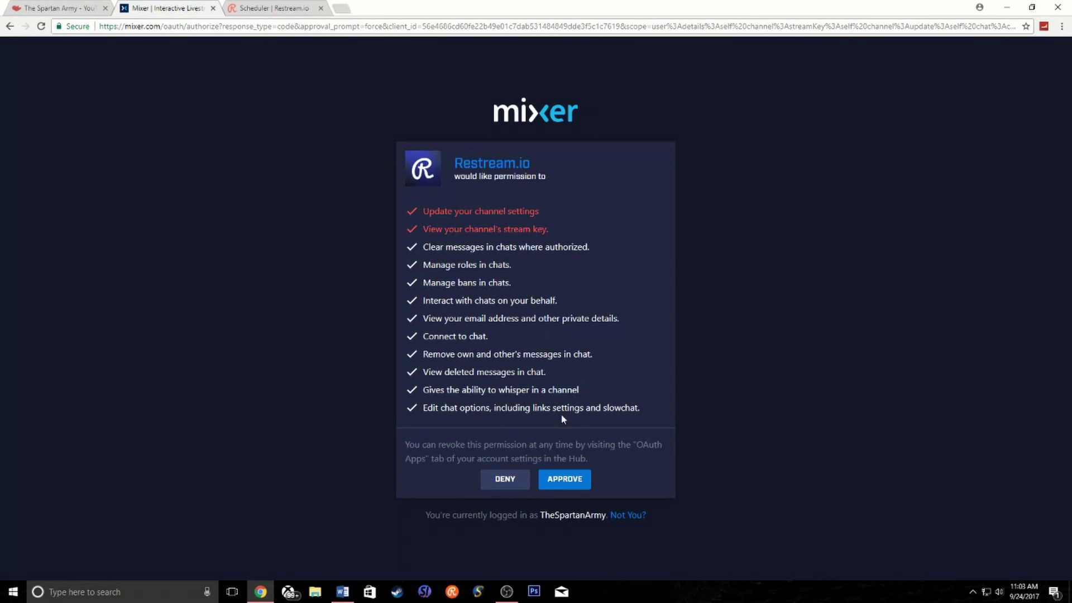
{"action": "left_click", "coordinate": [586, 486]}
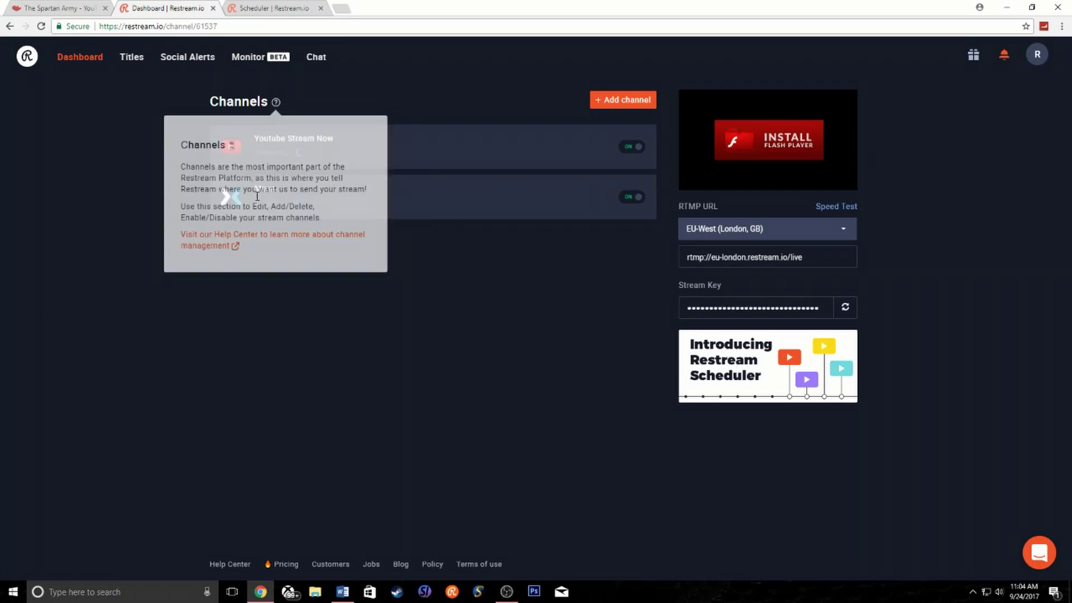
{"action": "left_click", "coordinate": [621, 100]}
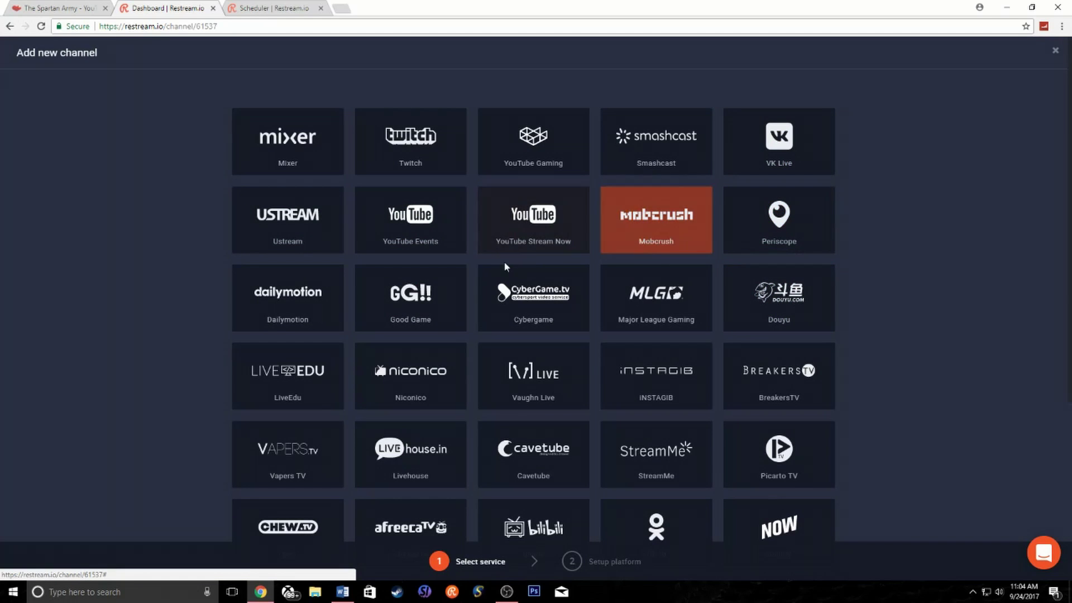
{"action": "scroll", "coordinate": [533, 252], "scroll_direction": "down", "scroll_amount": 1}
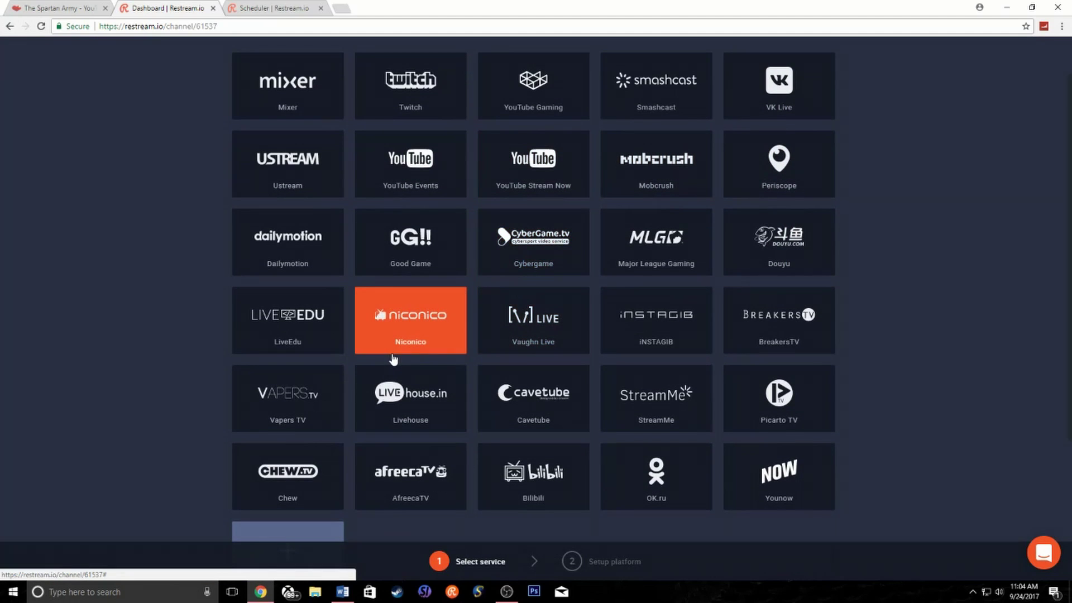
{"action": "scroll", "coordinate": [395, 360], "scroll_direction": "down", "scroll_amount": 1}
{"action": "scroll", "coordinate": [411, 360], "scroll_direction": "up", "scroll_amount": 2}
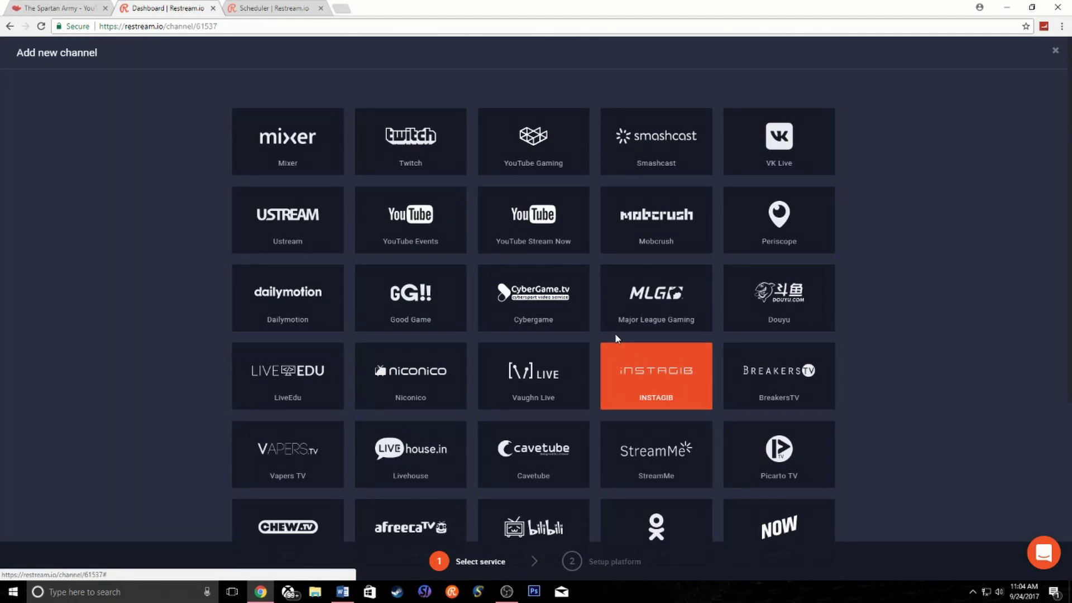
{"action": "left_click", "coordinate": [1056, 51]}
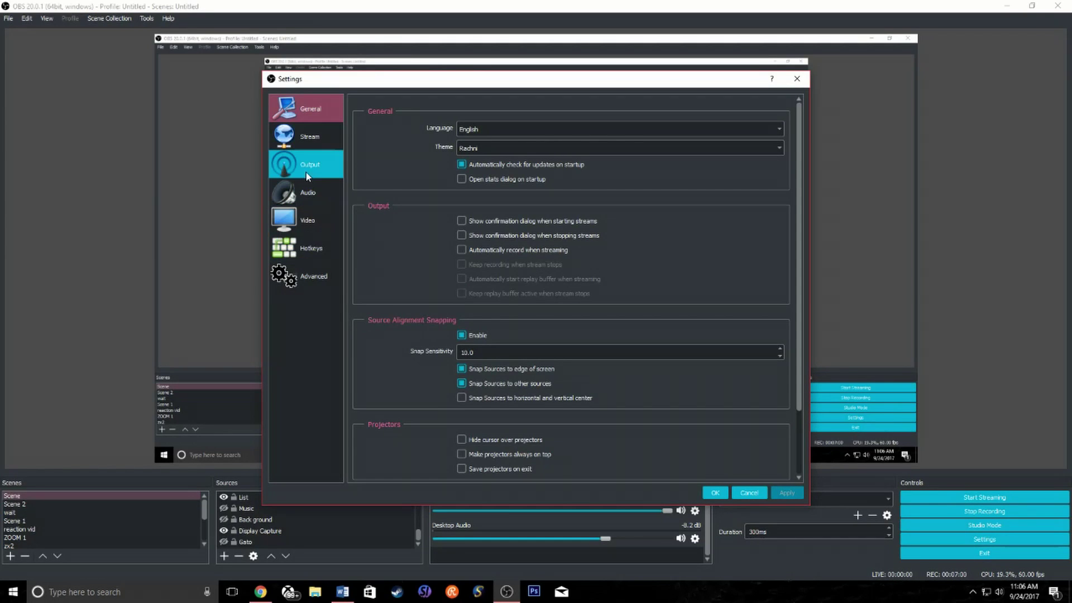
- In OBS Stream settings, choose Restream.io with the EU-West (London, GB) server
{"action": "left_click", "coordinate": [304, 137]}
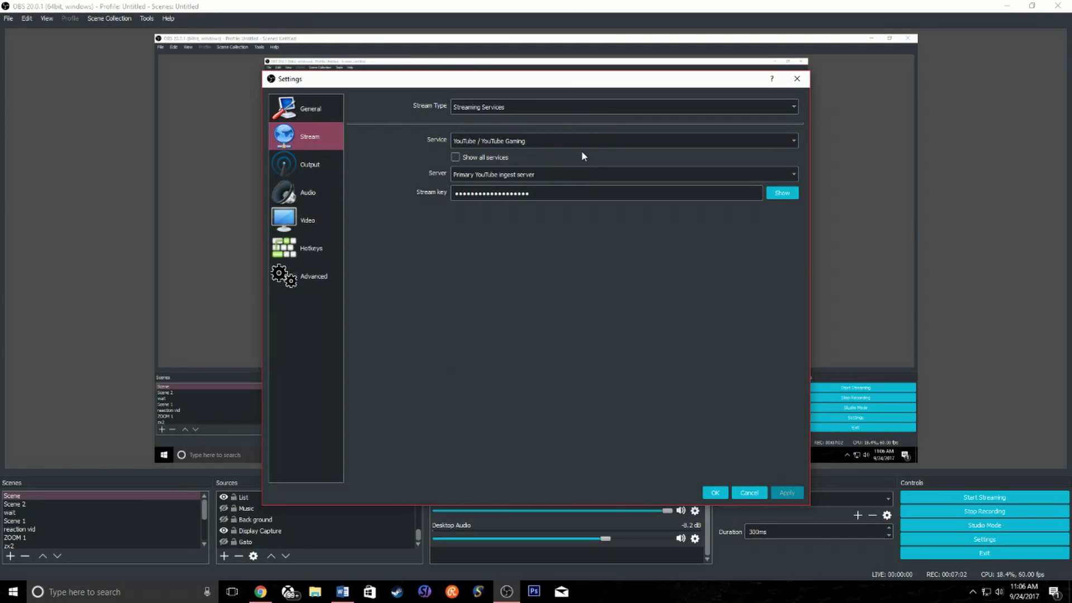
{"action": "left_click", "coordinate": [555, 145]}
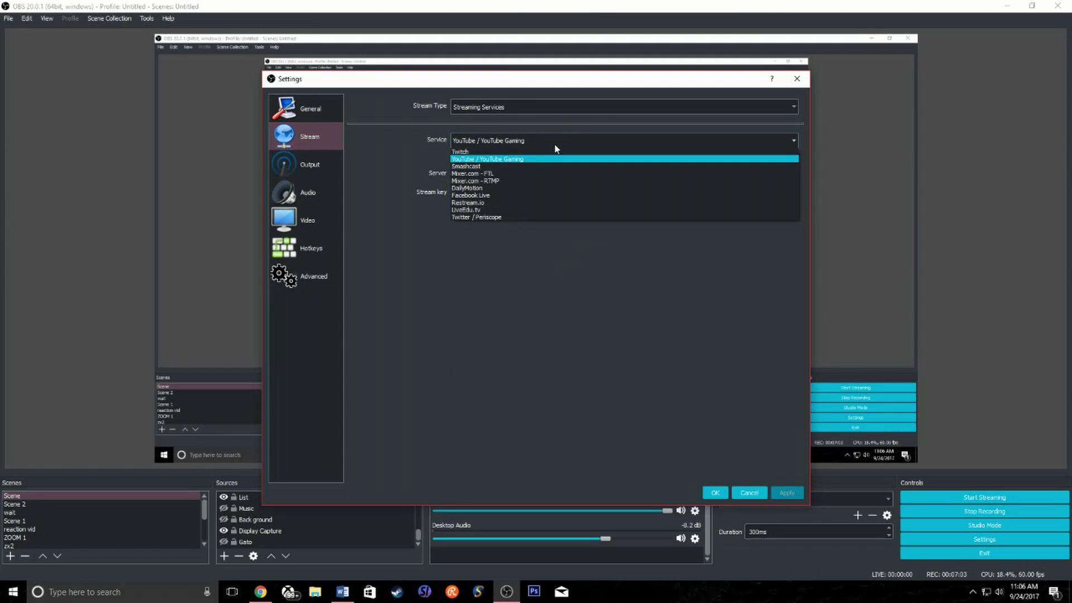
{"action": "left_click", "coordinate": [499, 202]}
{"action": "left_click", "coordinate": [499, 175]}
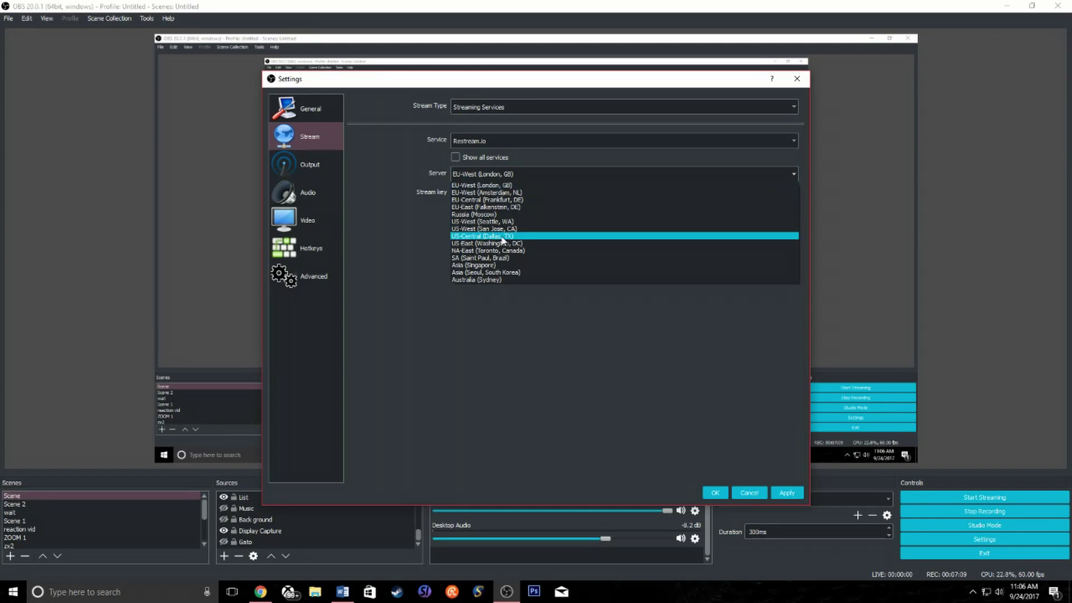
{"action": "left_click", "coordinate": [410, 285]}
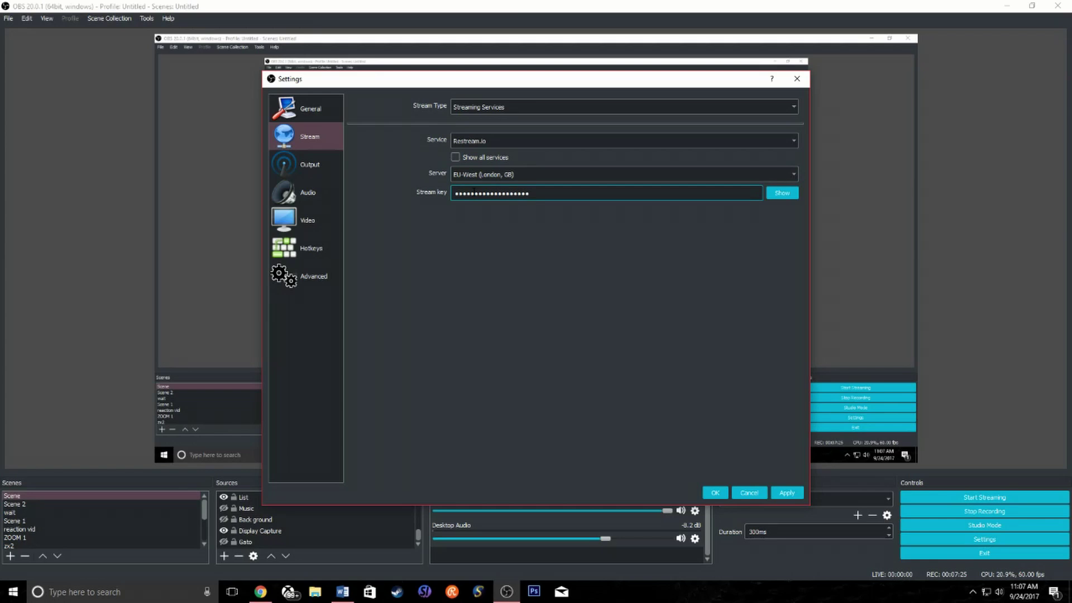
{"action": "left_click", "coordinate": [309, 136]}
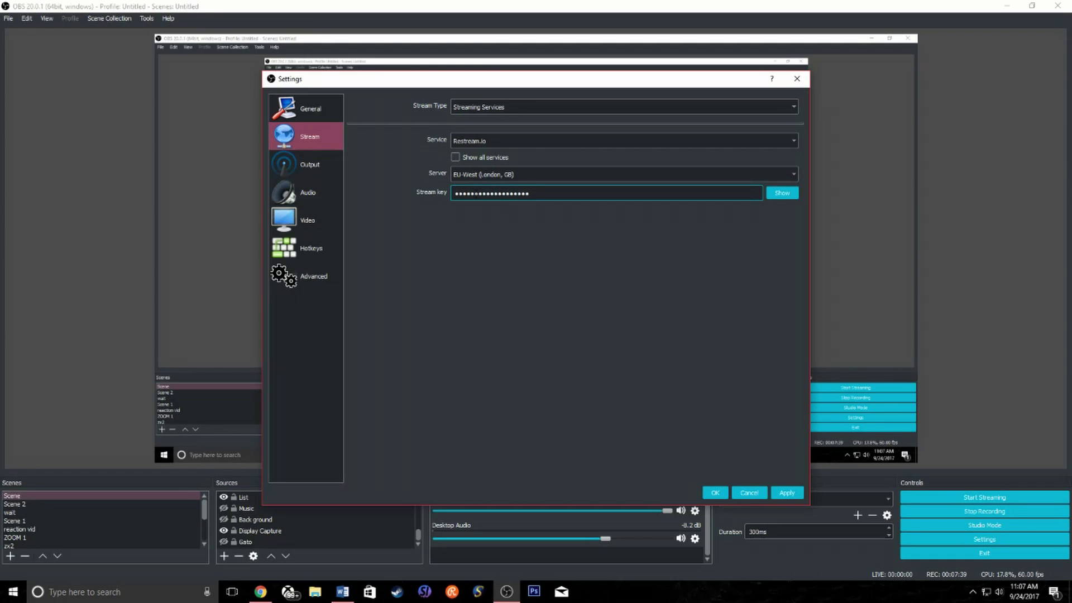